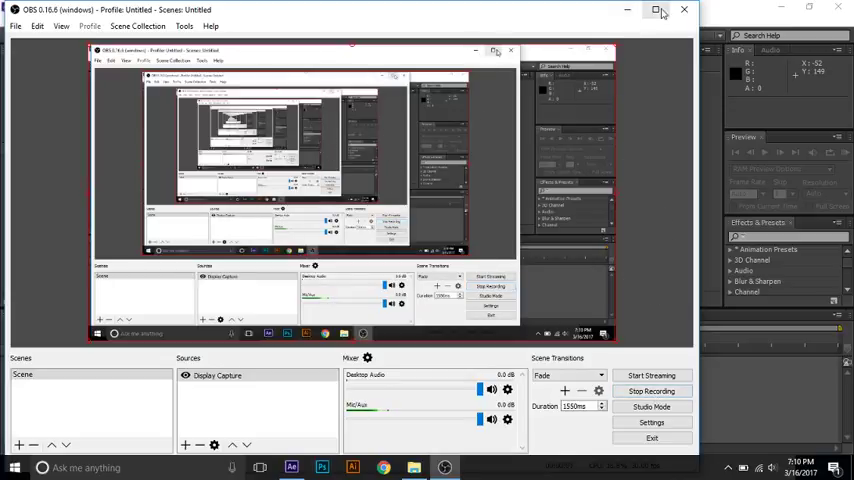
- Import the Malkin highlight video from Explorer's search results into the Project panel
click(625, 10)
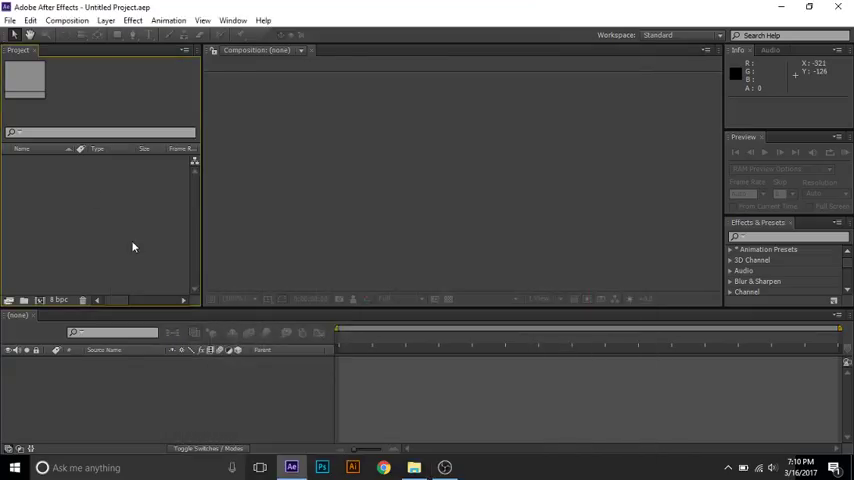
click(414, 467)
drag(285, 300, 55, 204)
- Open the Music folder and start dragging the song MP3 into After Effects
click(412, 467)
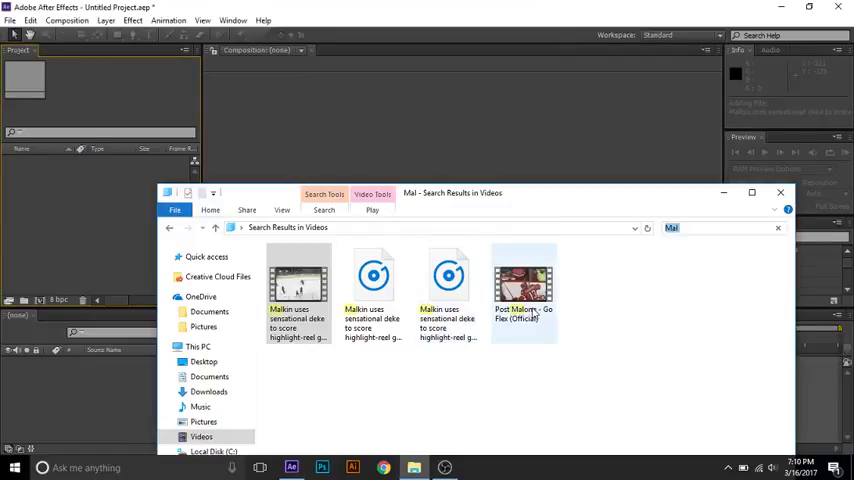
click(201, 407)
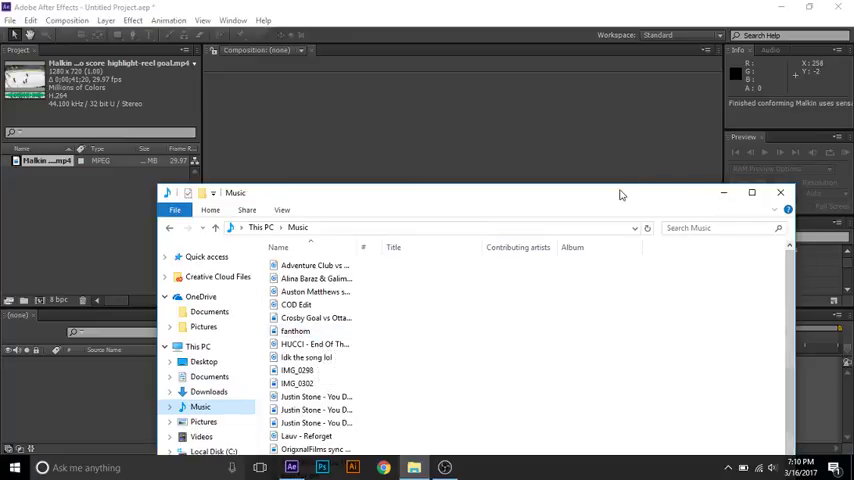
drag(616, 202, 592, 123)
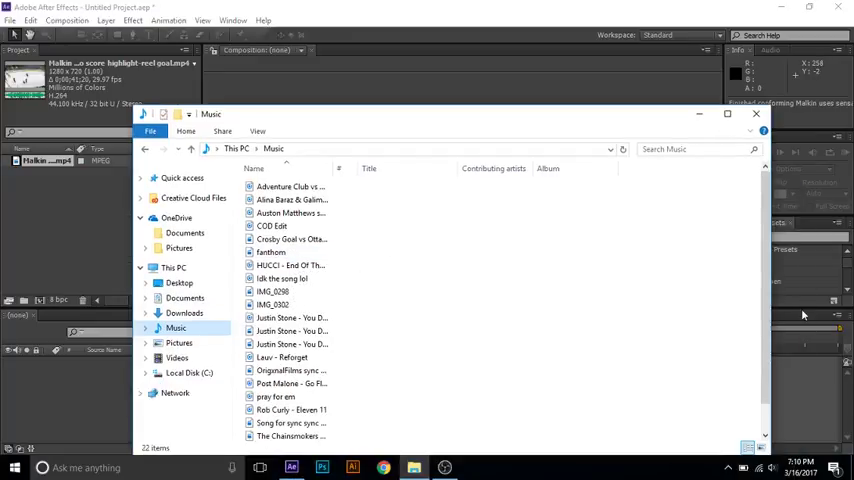
scroll(395, 393, down, 1)
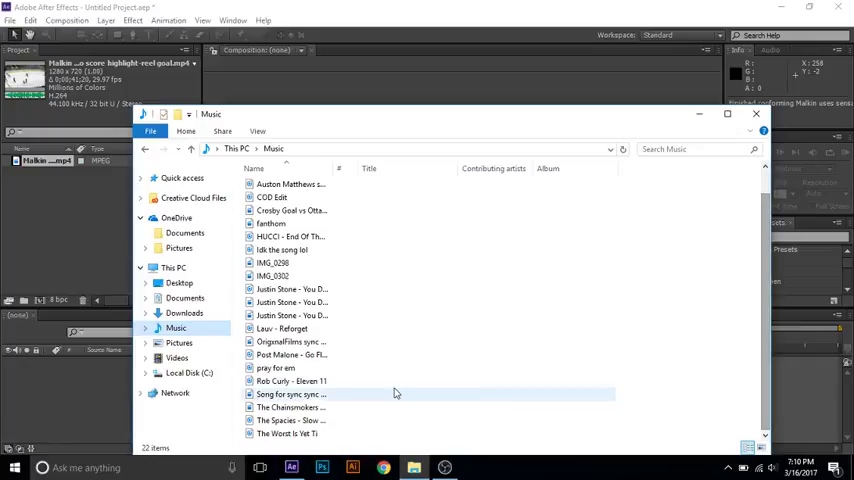
drag(435, 434, 10, 318)
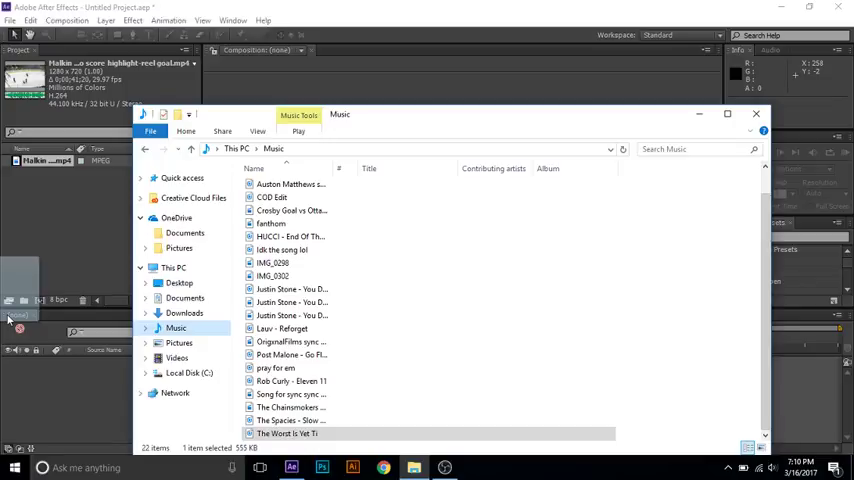
- Place 'The Worst Is Yet To Come' as a layer under the Malkin clip and zoom out the timeline
drag(10, 318, 50, 230)
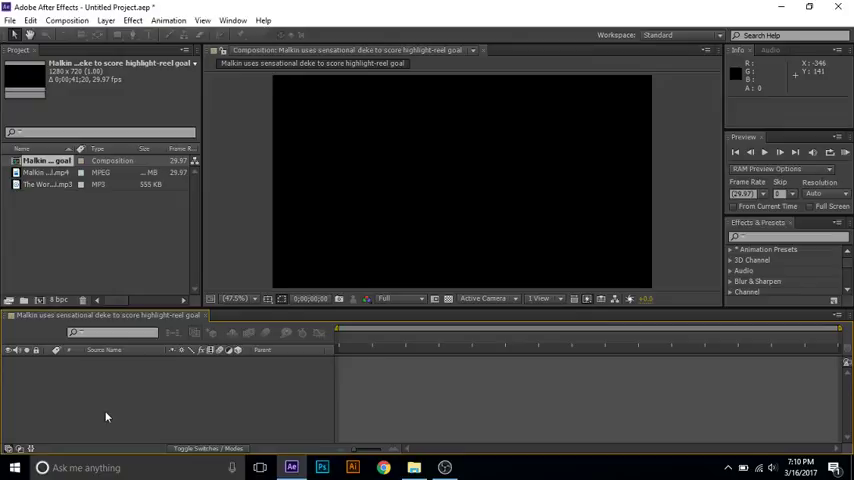
drag(64, 184, 96, 367)
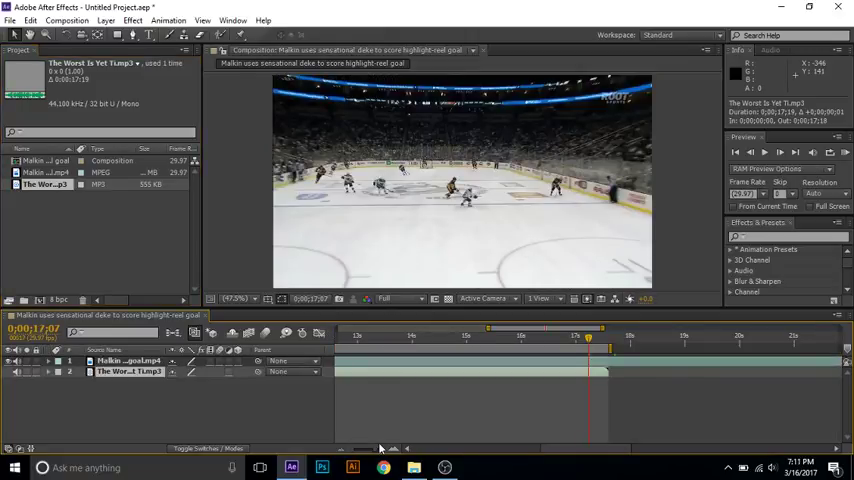
click(380, 448)
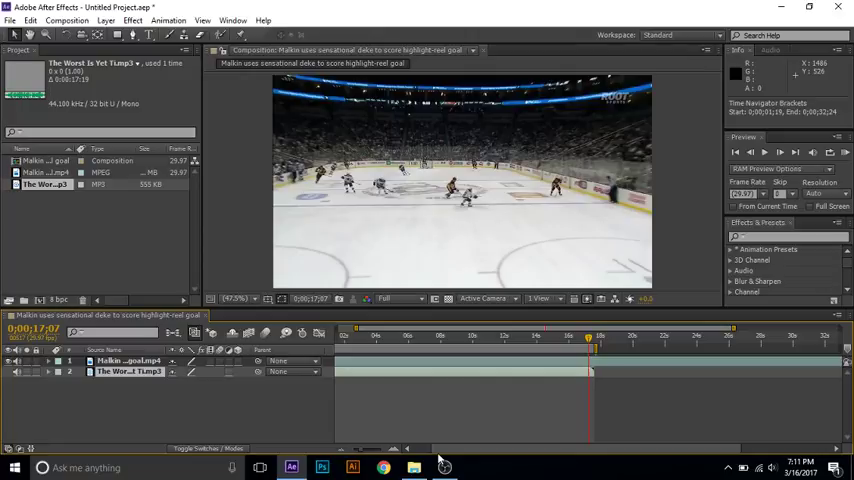
drag(438, 455, 383, 448)
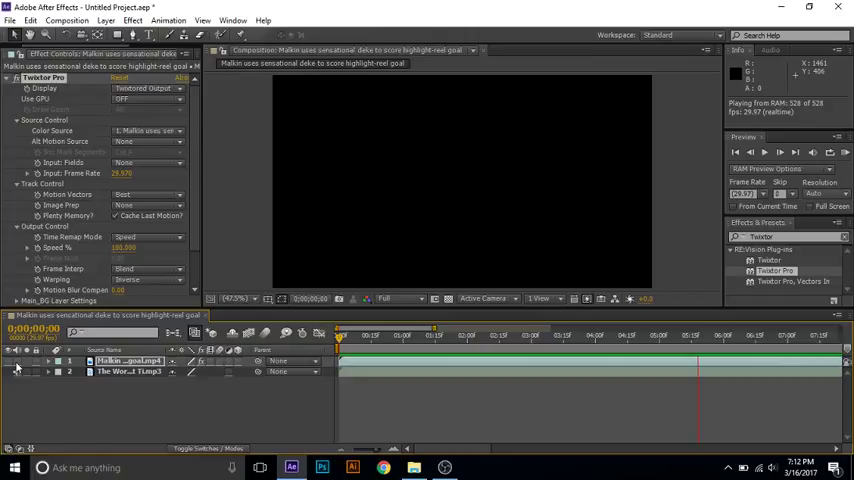
- Move the playhead to 0:00:10:01 in the composition
drag(340, 337, 525, 338)
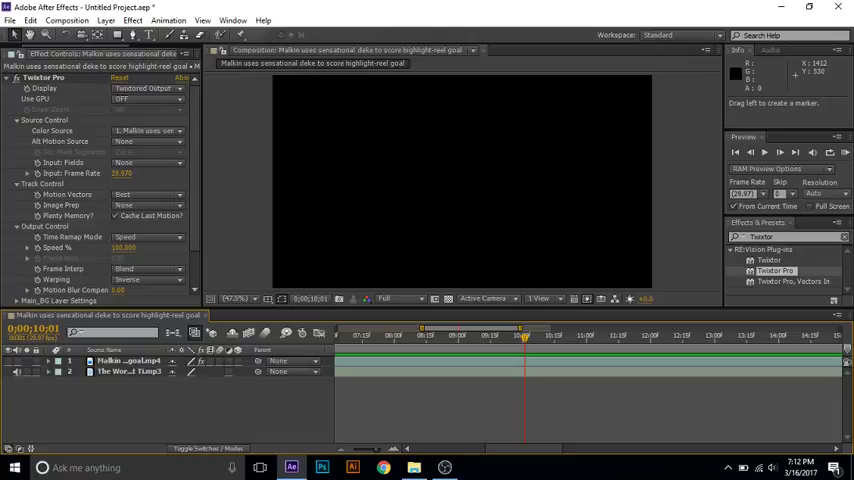
scroll(847, 352, left, 3)
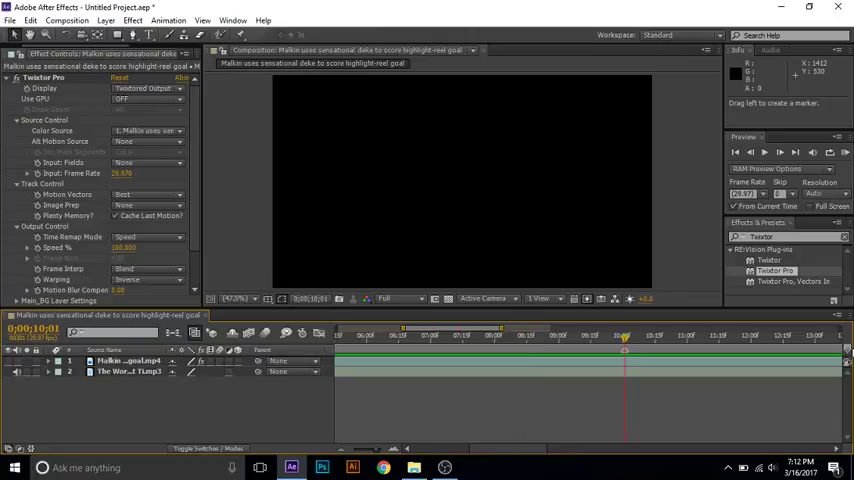